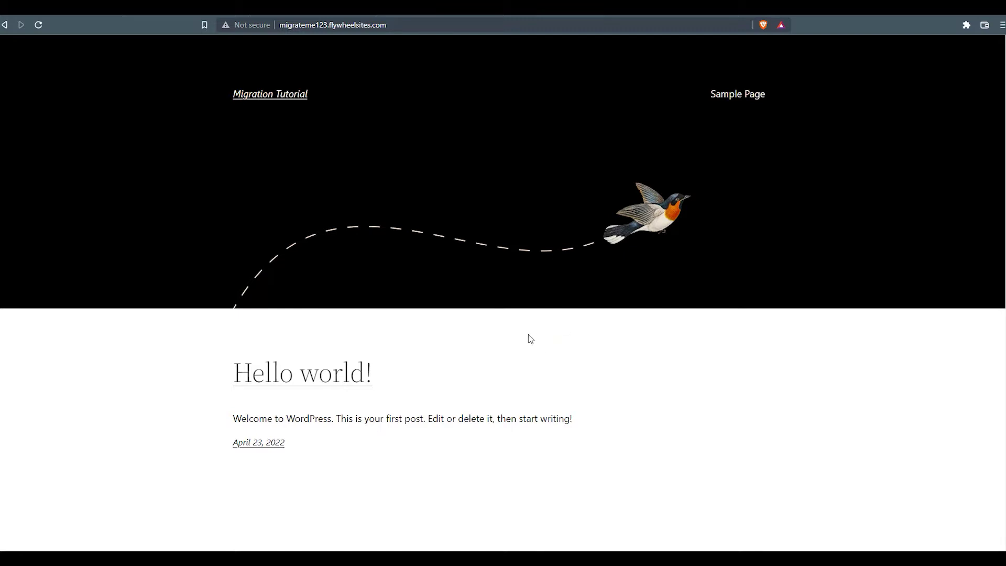
- Load the new Flywheel site's /wp-admin login page
{"action": "scroll", "coordinate": [526, 343], "scroll_direction": "down", "scroll_amount": 3}
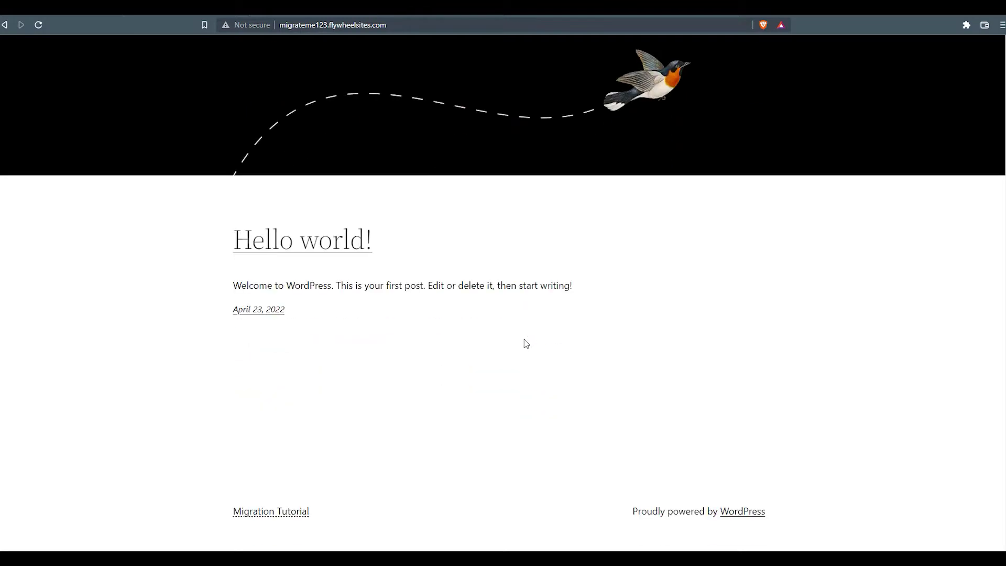
{"action": "scroll", "coordinate": [526, 343], "scroll_direction": "up", "scroll_amount": 3}
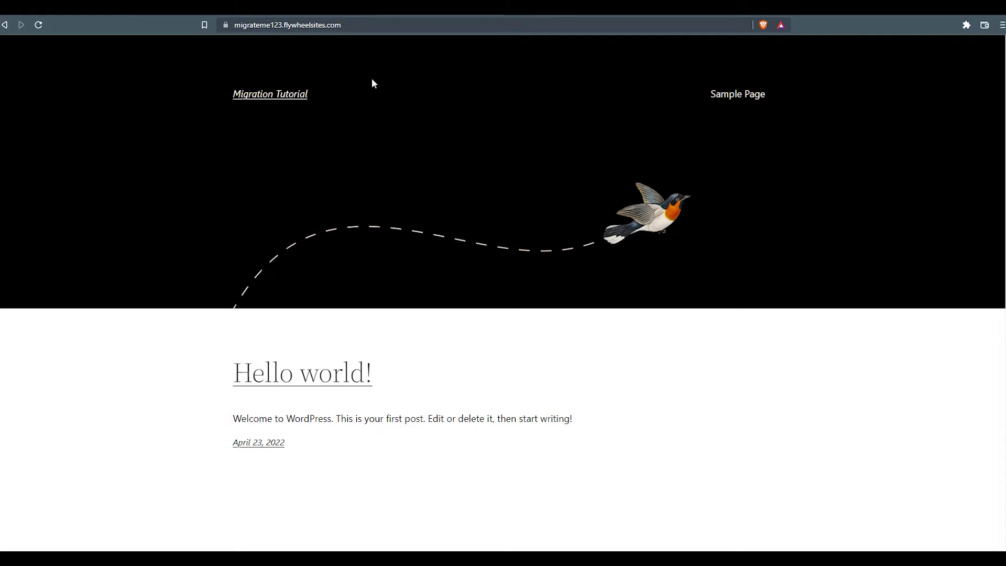
{"action": "left_click", "coordinate": [365, 24]}
{"action": "left_click", "coordinate": [365, 24]}
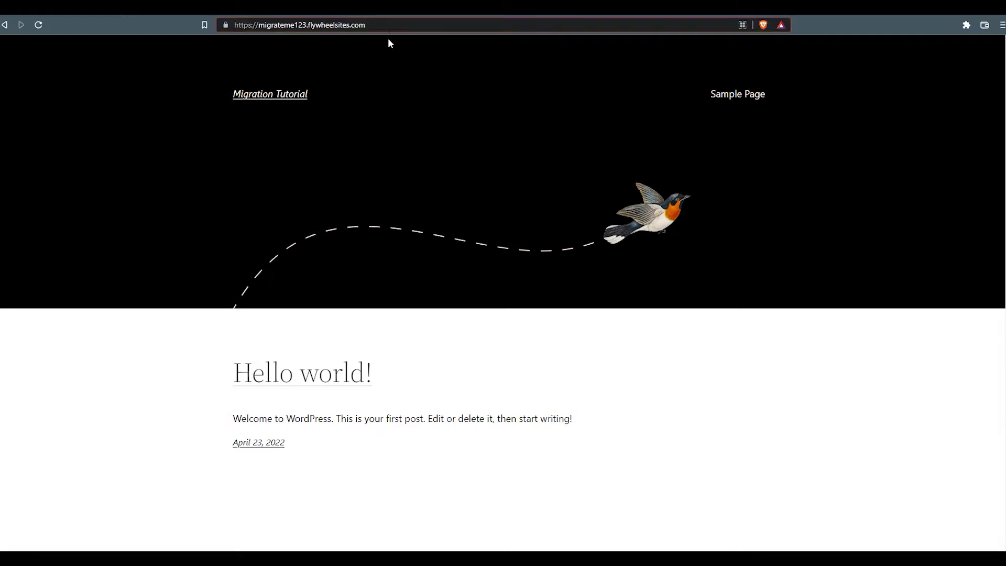
{"action": "type", "text": "/wp-admin"}
{"action": "key", "text": "Return"}
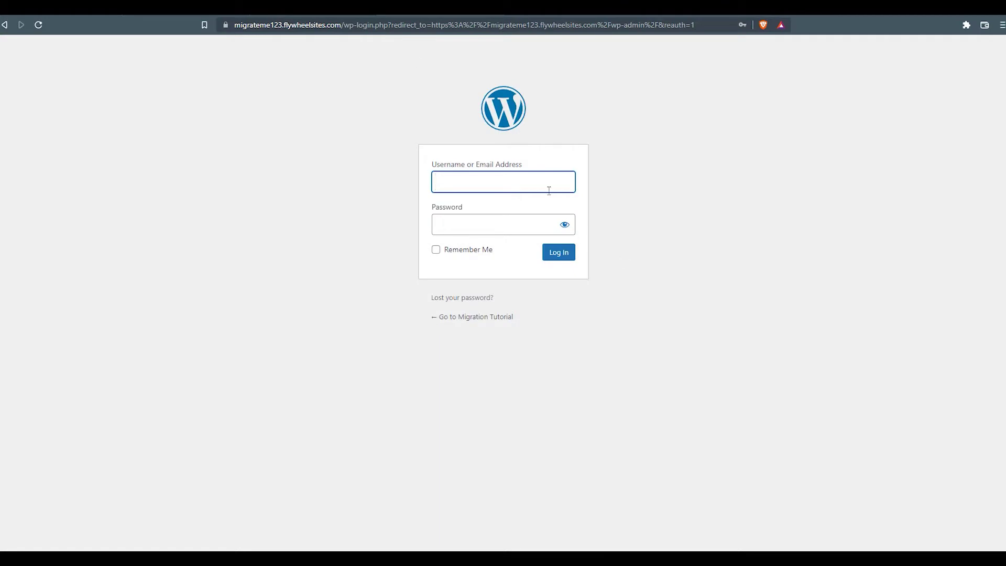
- Log in with the saved admin credentials and dismiss the Welcome to WordPress panel
{"action": "left_click", "coordinate": [538, 180]}
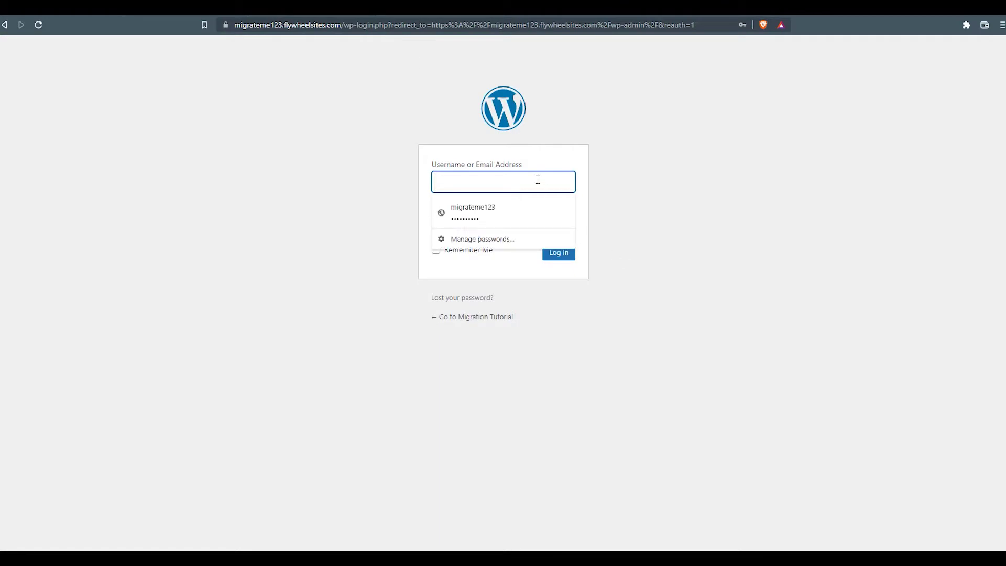
{"action": "left_click", "coordinate": [495, 208]}
{"action": "key", "text": "Return"}
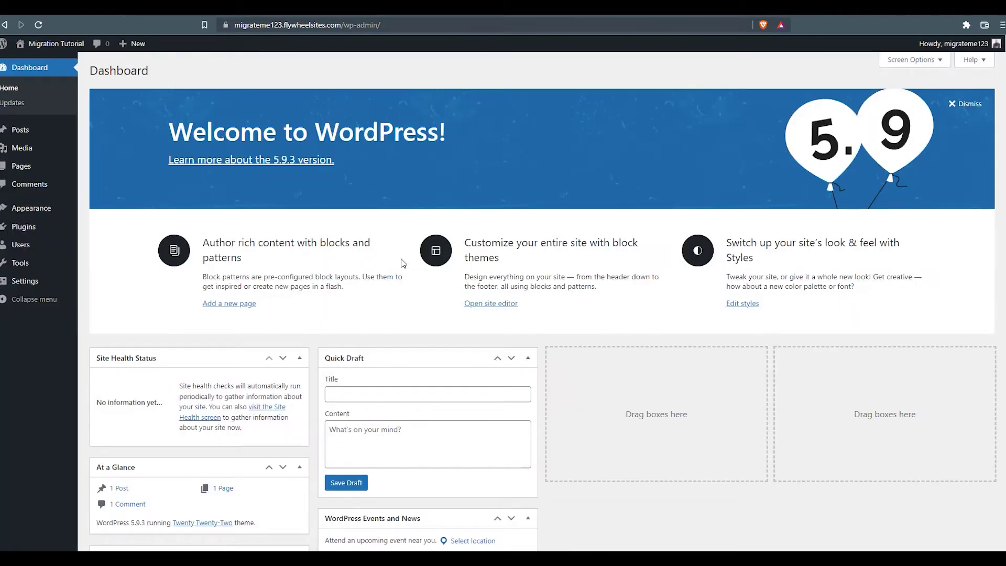
{"action": "left_click", "coordinate": [964, 104]}
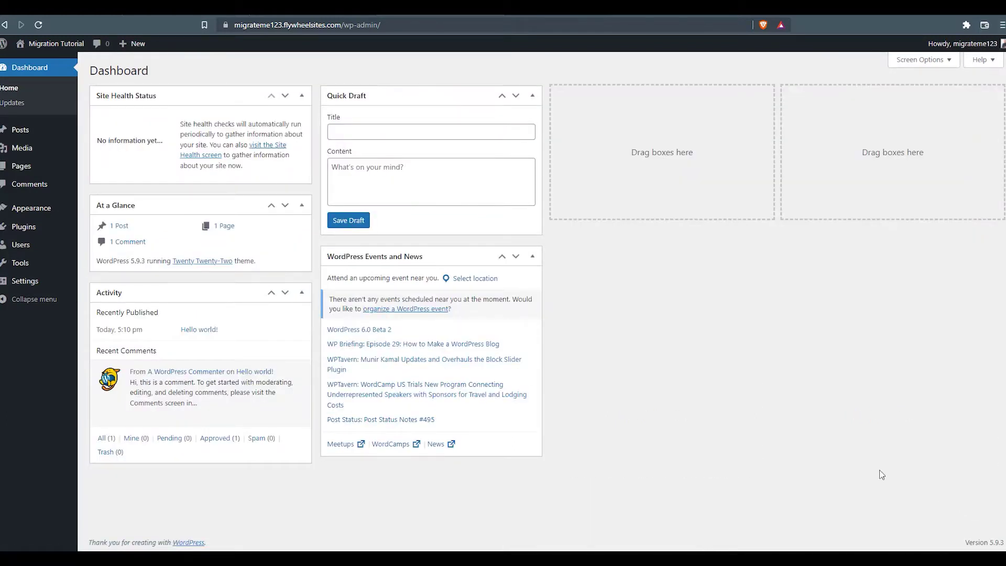
- Search Add New plugins for 'all in one', then install and activate All-in-One WP Migration
{"action": "left_click", "coordinate": [13, 226]}
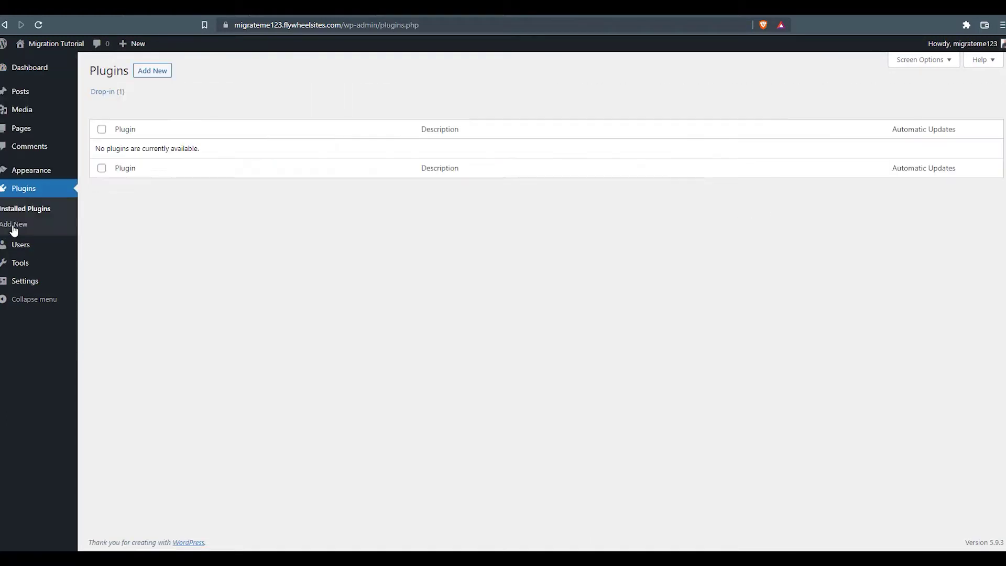
{"action": "left_click", "coordinate": [152, 71]}
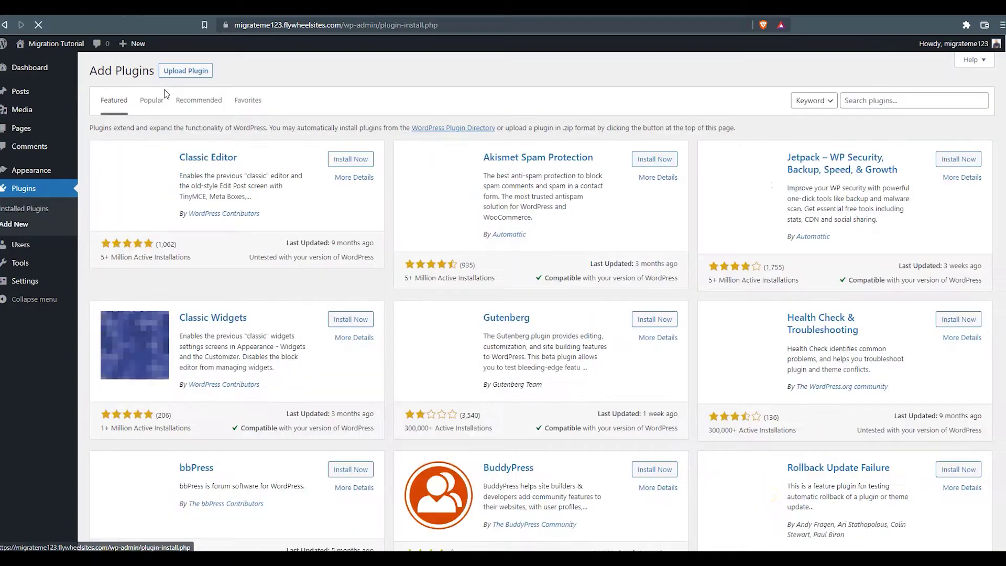
{"action": "left_click", "coordinate": [891, 99]}
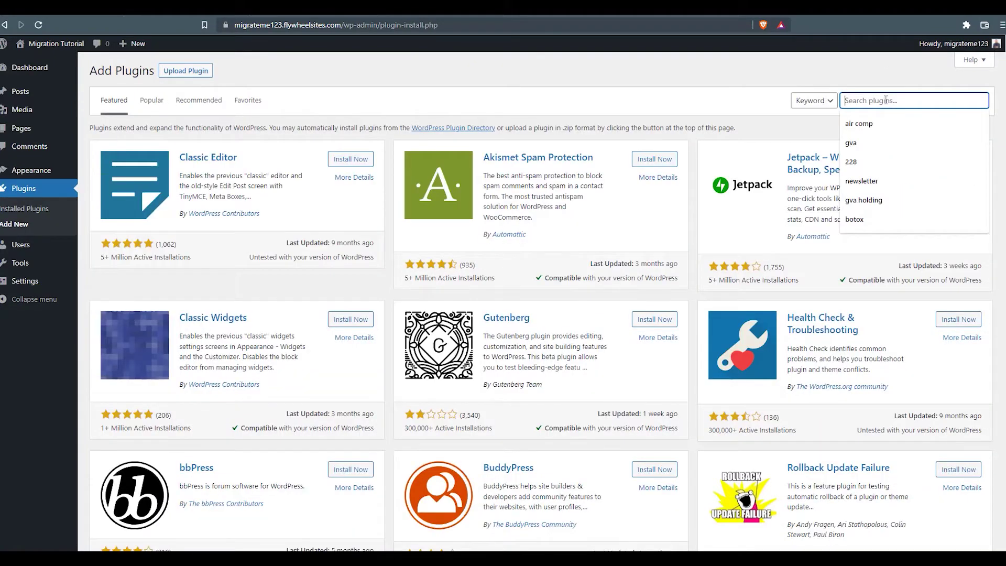
{"action": "type", "text": "all in one"}
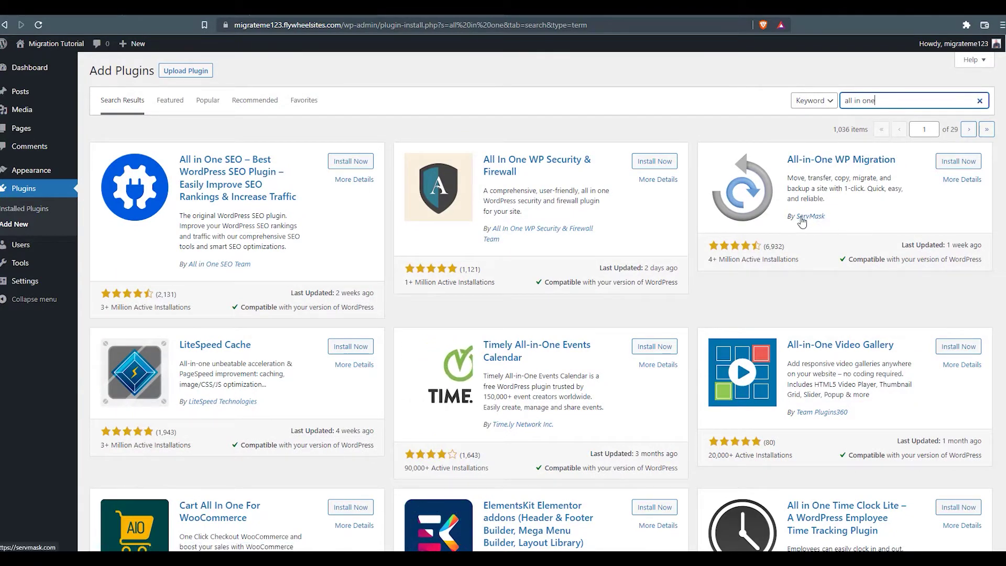
{"action": "left_click", "coordinate": [954, 162]}
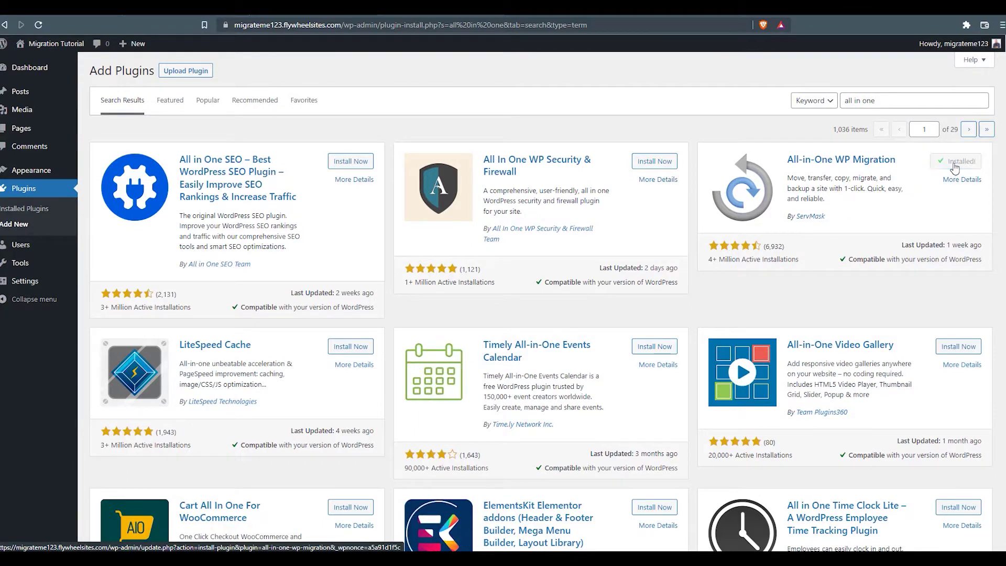
{"action": "left_click", "coordinate": [955, 166]}
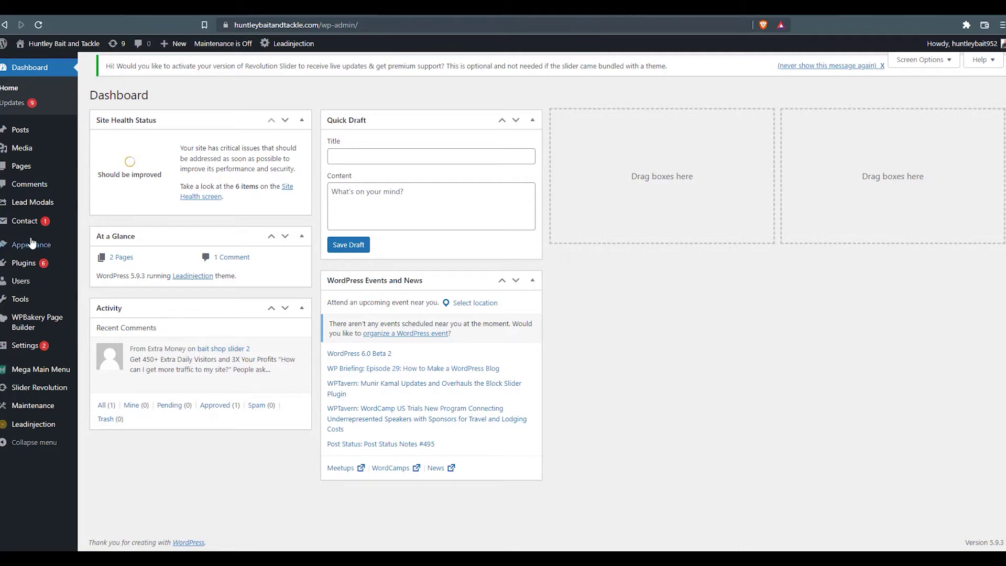
- On the Huntley site, install and activate All-in-One WP Migration, then open its Export page
{"action": "left_click", "coordinate": [31, 272]}
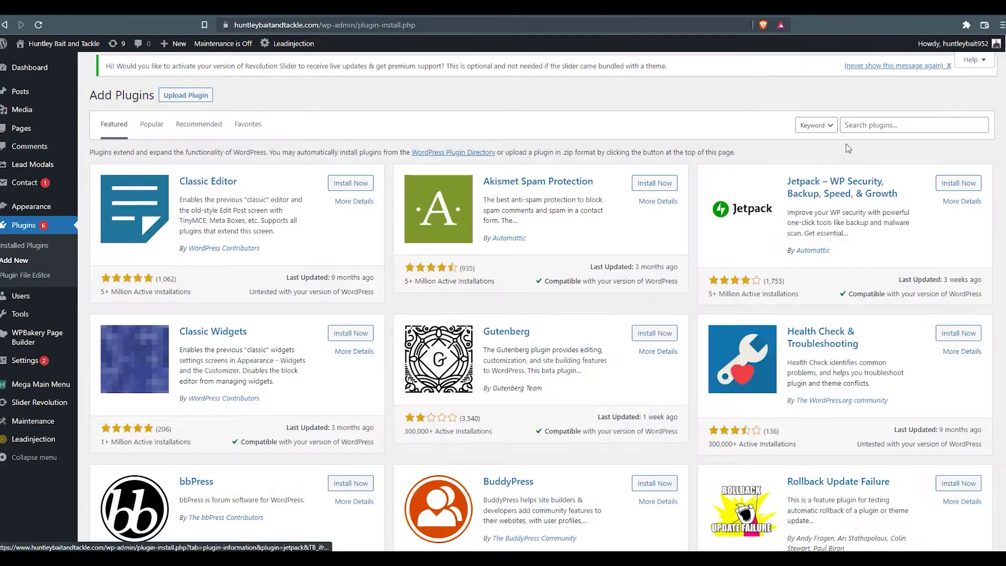
{"action": "left_click", "coordinate": [878, 124]}
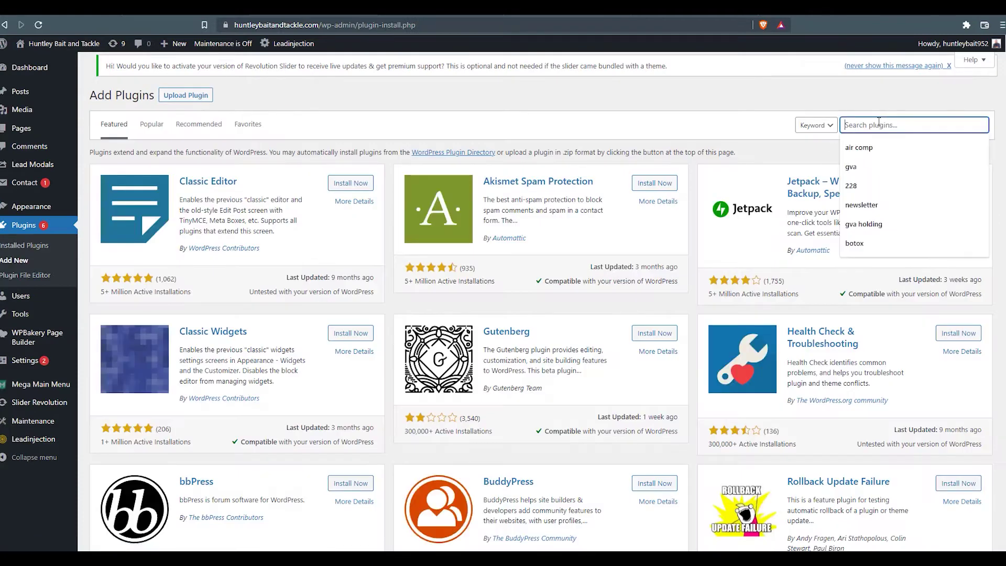
{"action": "type", "text": "all in on"}
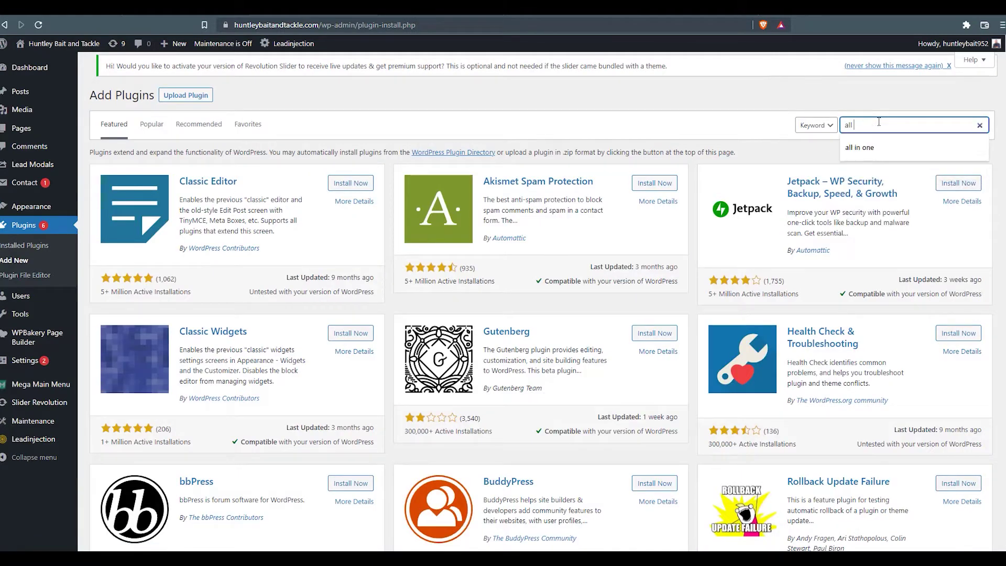
{"action": "type", "text": "e"}
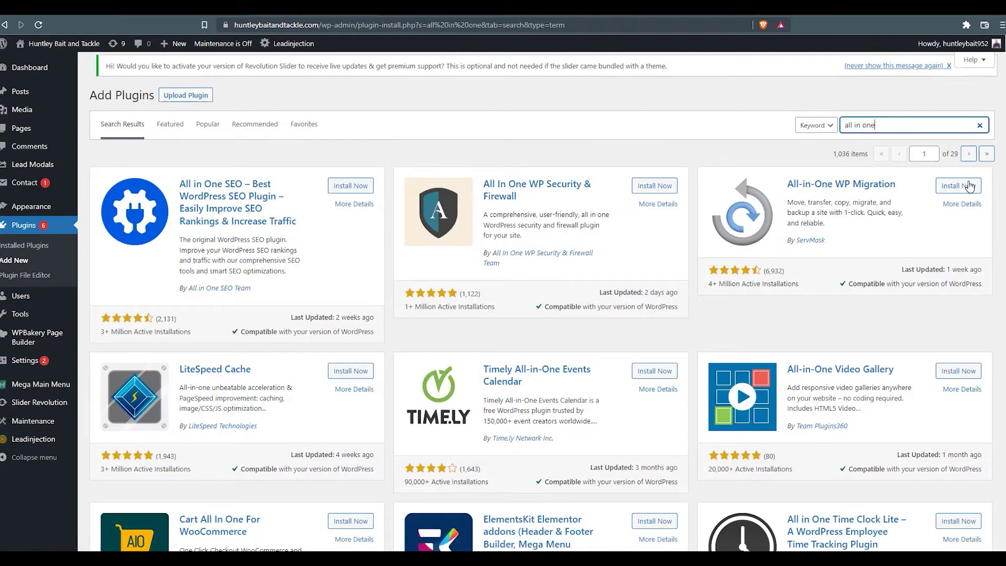
{"action": "left_click", "coordinate": [969, 186]}
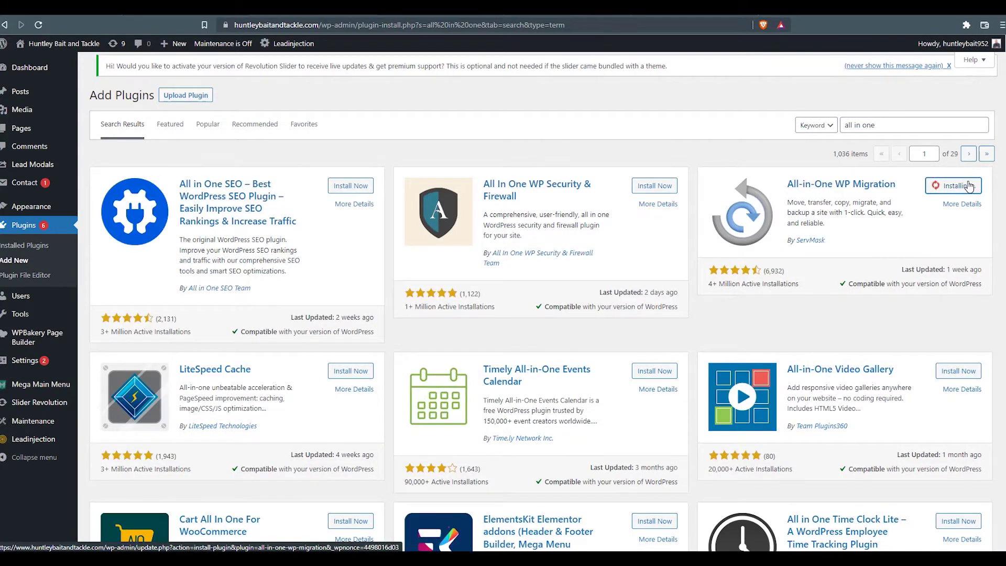
{"action": "left_click", "coordinate": [963, 190]}
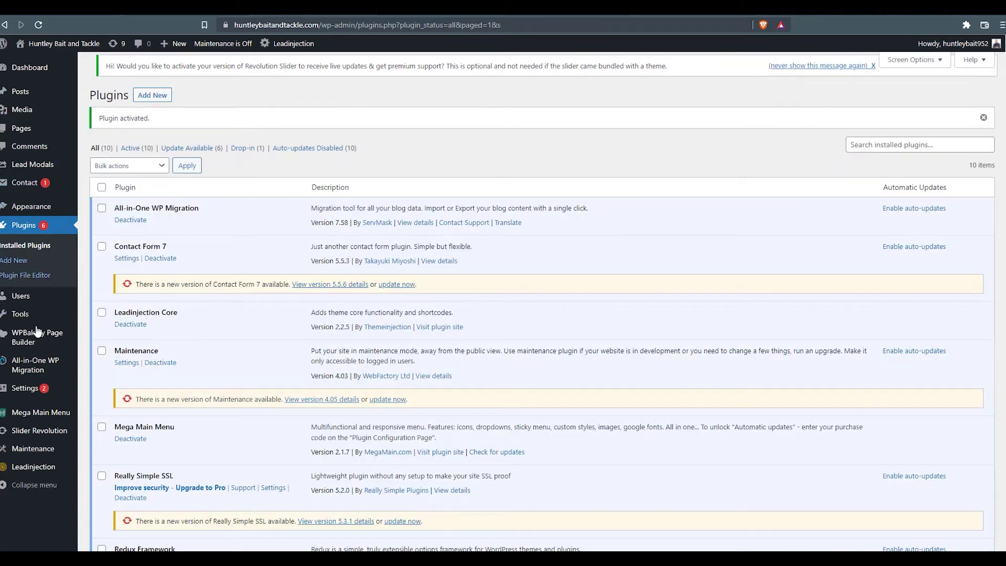
{"action": "mouse_move", "coordinate": [44, 378]}
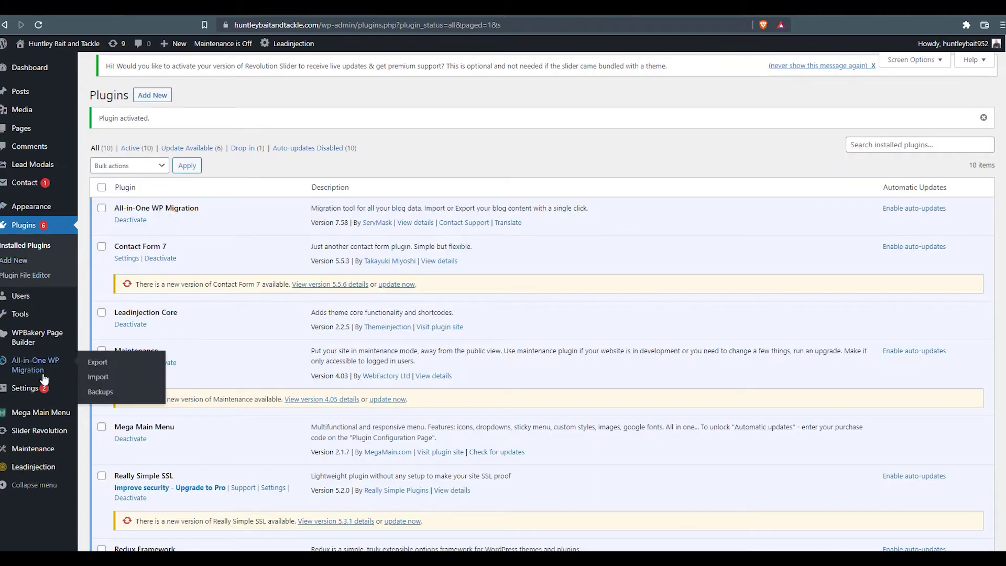
{"action": "left_click", "coordinate": [98, 362]}
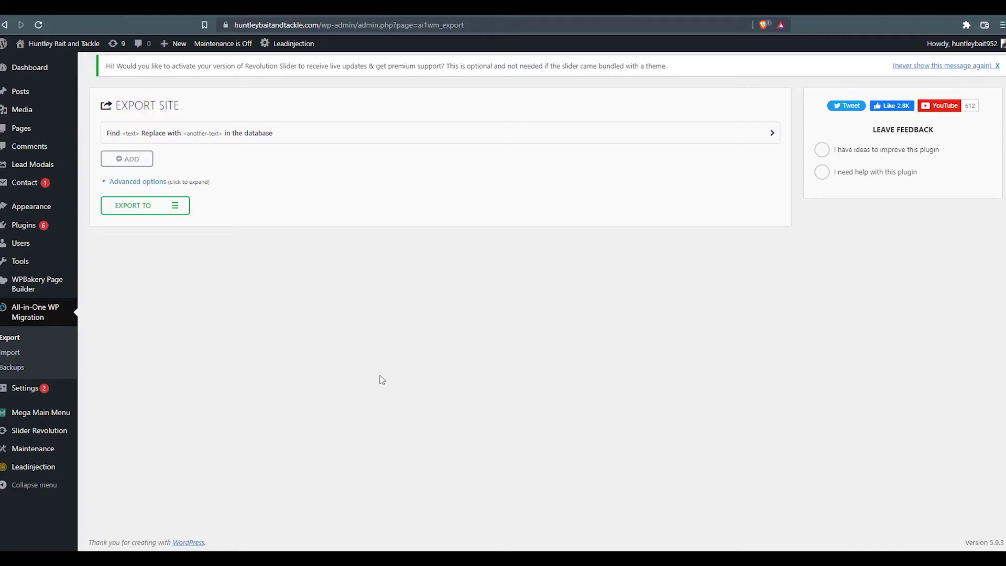
- Expand the EXPORT TO menu to list the export destinations
{"action": "left_click", "coordinate": [175, 210]}
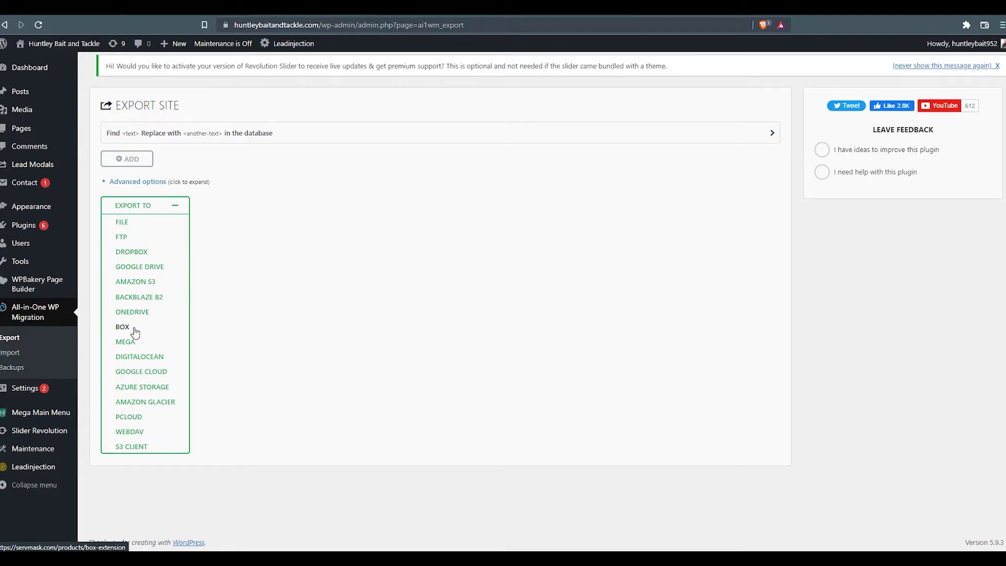
- Export the site to File, save the 212 MB download into Downloads, and close the prompt
{"action": "left_click", "coordinate": [135, 229]}
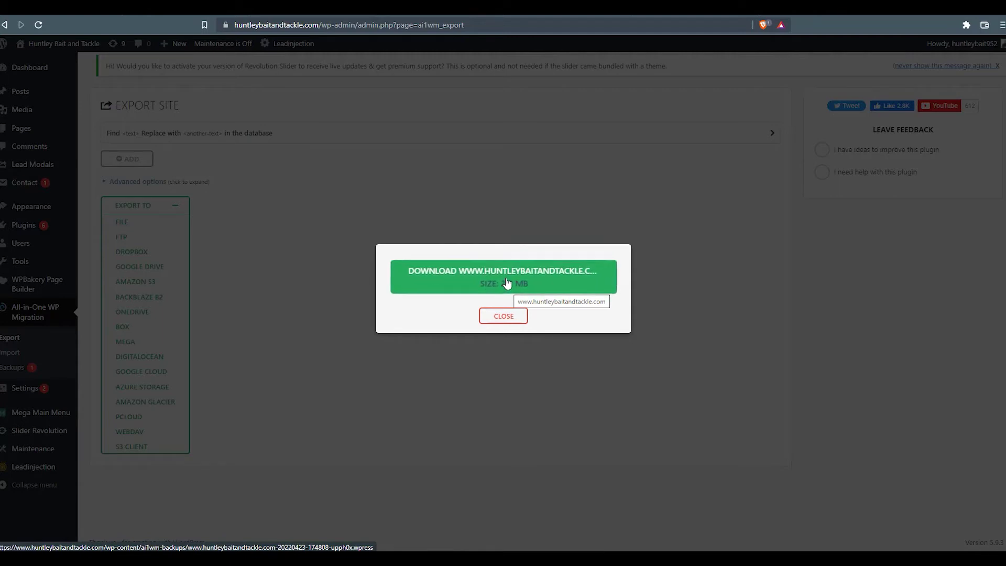
{"action": "left_click", "coordinate": [544, 276]}
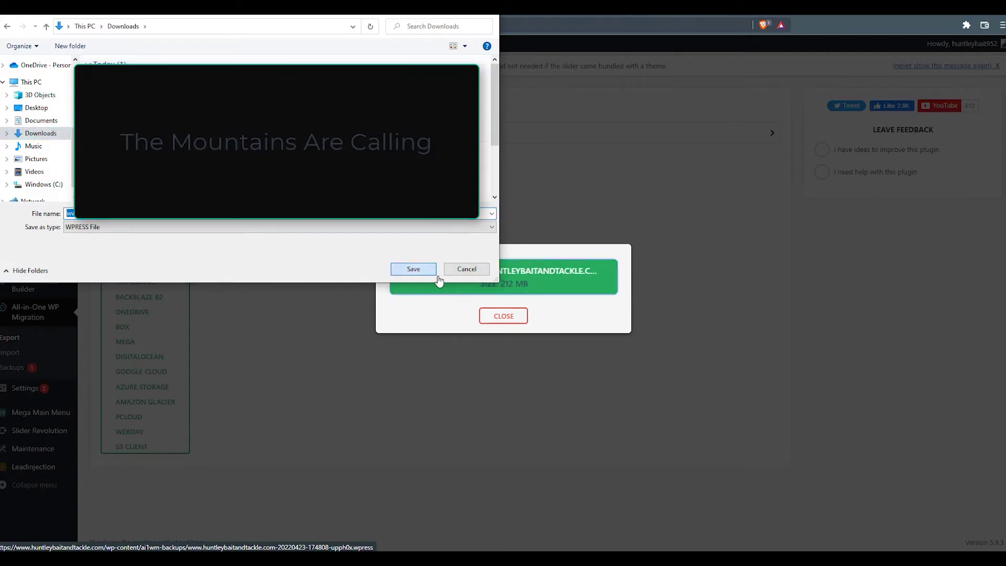
{"action": "left_click", "coordinate": [413, 269]}
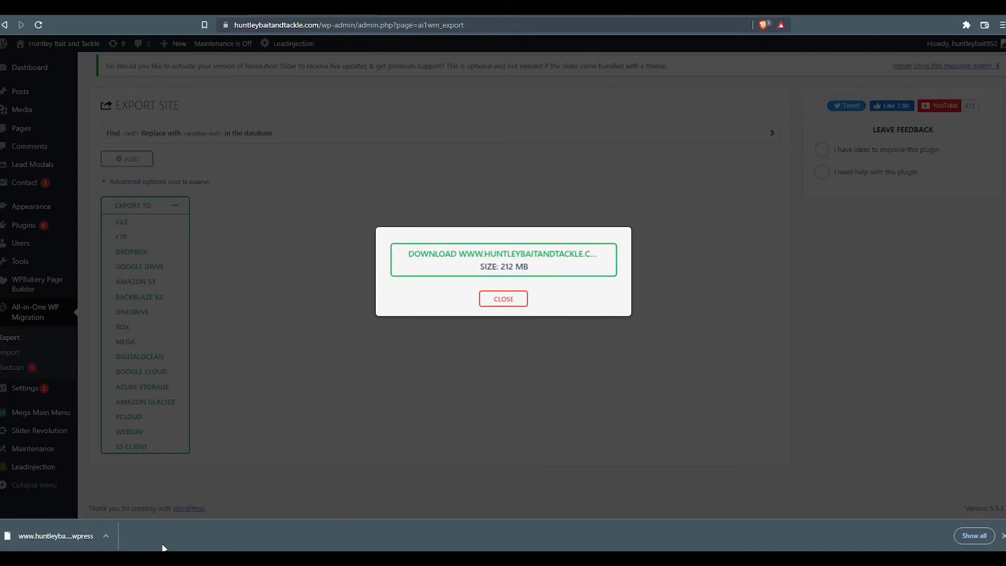
{"action": "left_click", "coordinate": [498, 301]}
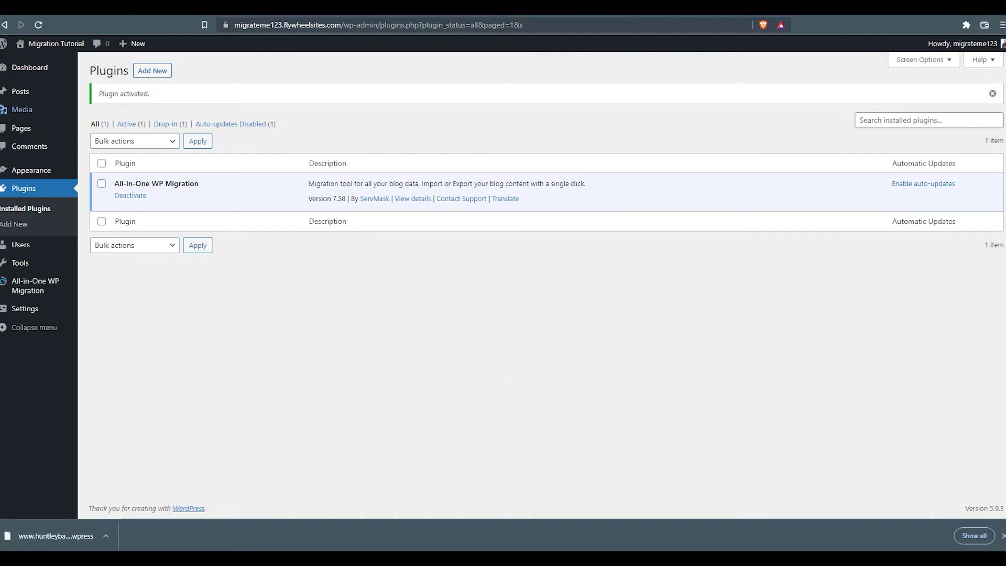
- On the new site's All-in-One WP Migration Import page, choose importing from File
{"action": "mouse_move", "coordinate": [11, 300]}
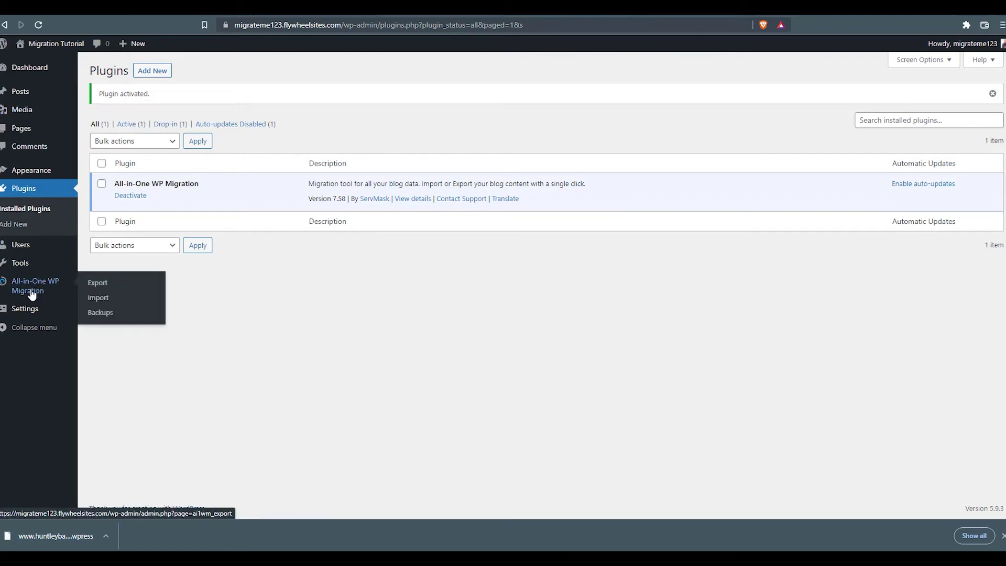
{"action": "left_click", "coordinate": [98, 298]}
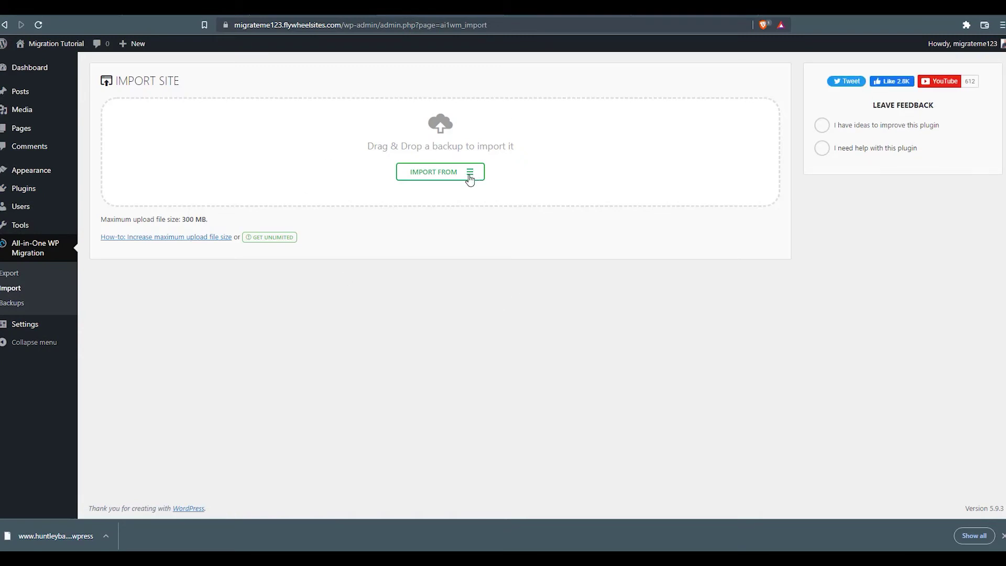
{"action": "left_click", "coordinate": [469, 173]}
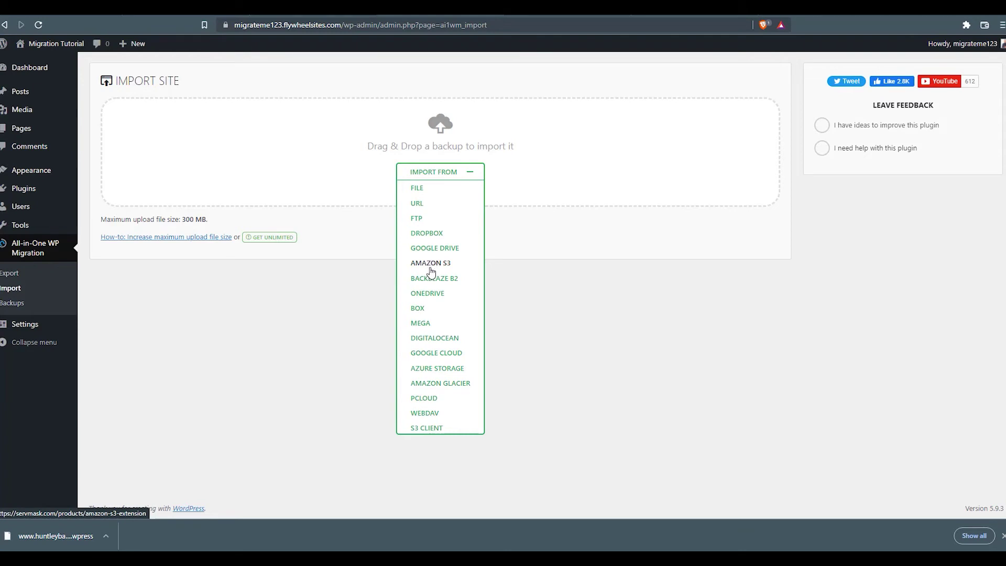
{"action": "left_click", "coordinate": [434, 192]}
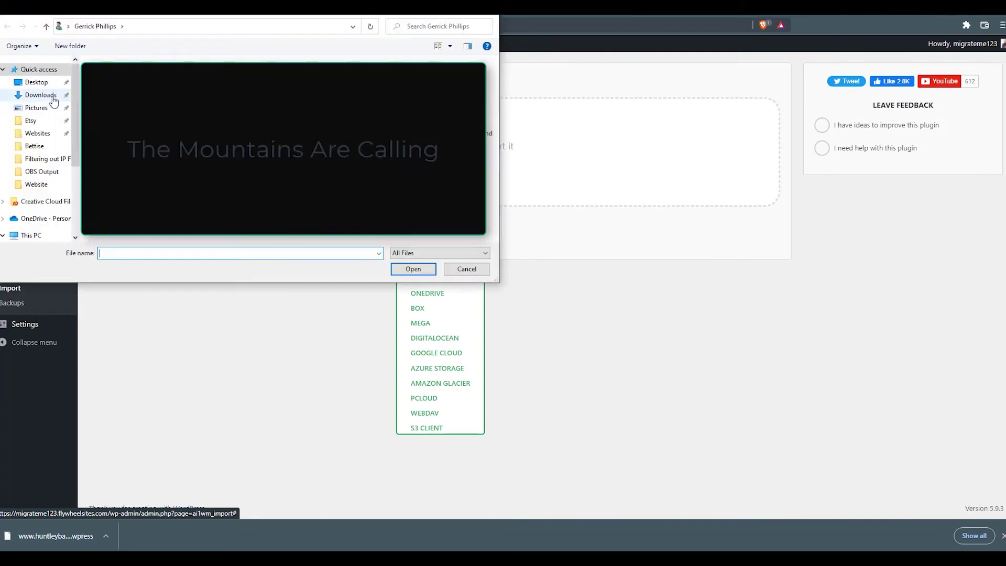
- Open the .wpress backup from the Downloads folder to start the import
{"action": "left_click", "coordinate": [41, 95]}
{"action": "key", "text": "Return"}
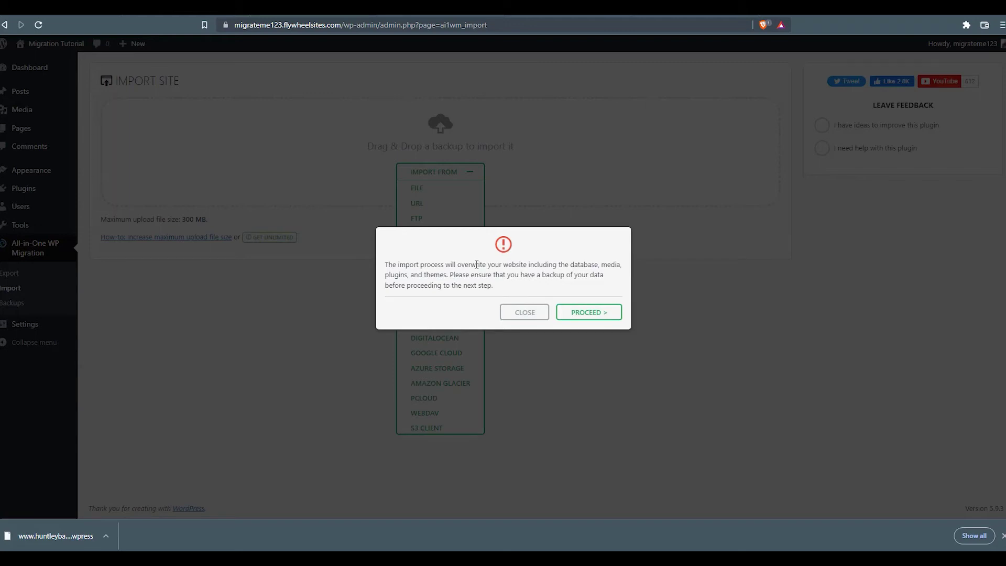
- Confirm the overwrite, finish the Huntley backup import, and go to the Permalinks settings
{"action": "left_click", "coordinate": [588, 314]}
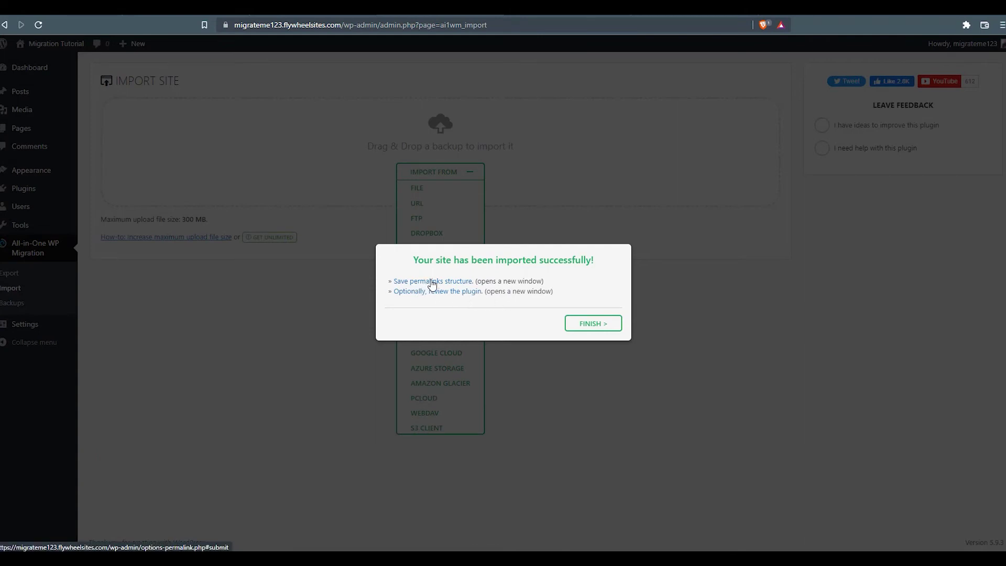
{"action": "left_click", "coordinate": [593, 322]}
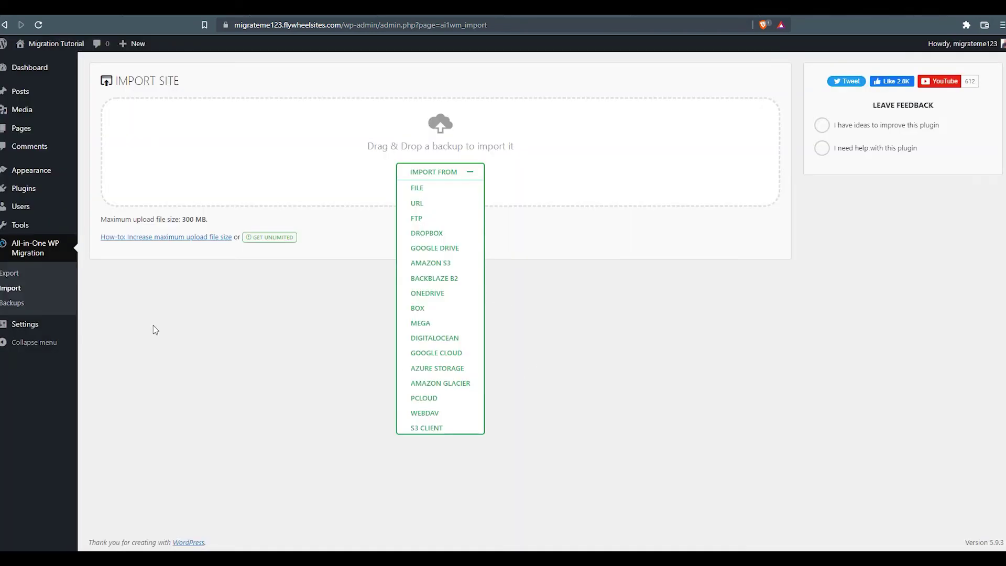
{"action": "mouse_move", "coordinate": [31, 328]}
{"action": "left_click", "coordinate": [103, 401]}
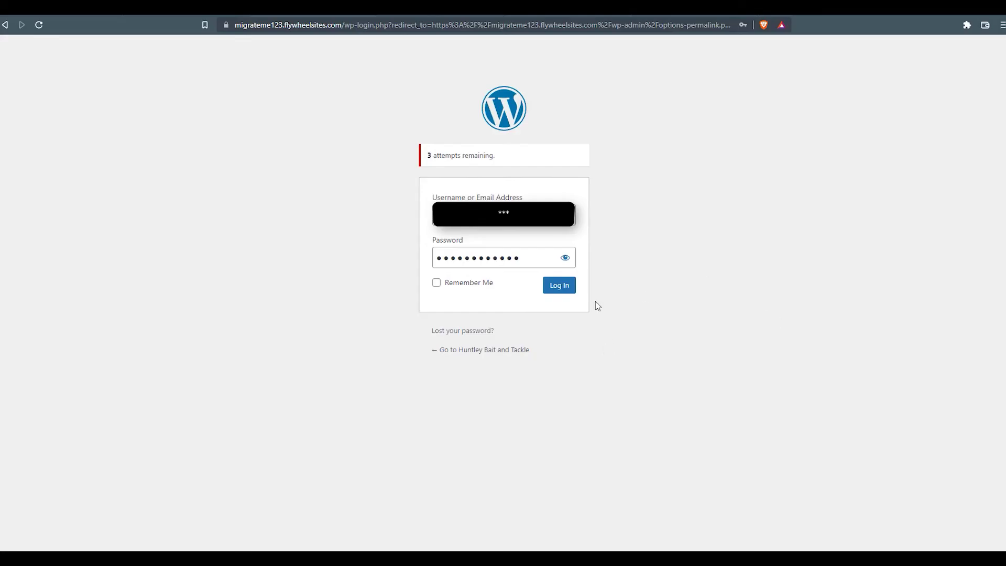
- Log back in, resave permalinks as Post name, and open the Plugins list
{"action": "left_click", "coordinate": [560, 289]}
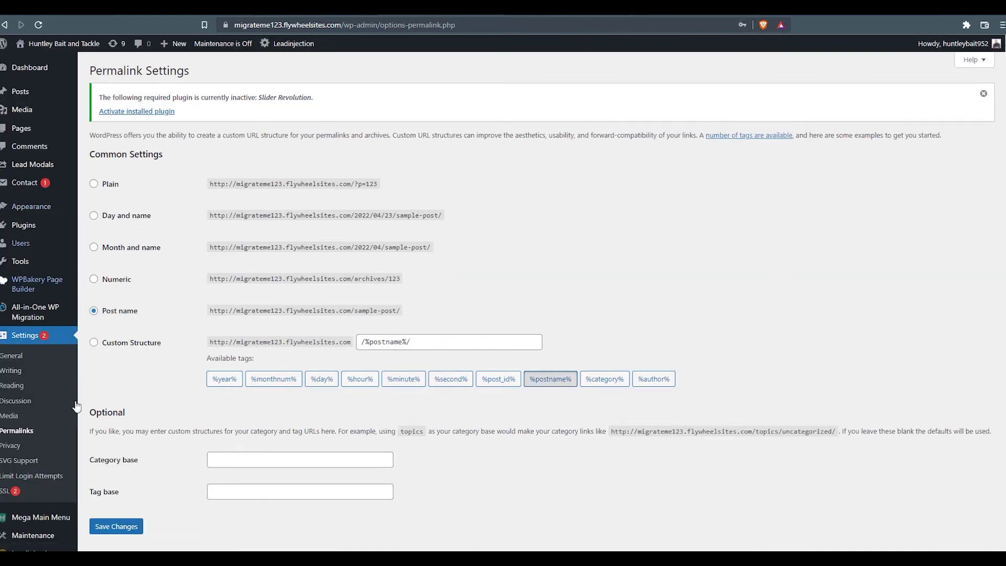
{"action": "left_click", "coordinate": [112, 312]}
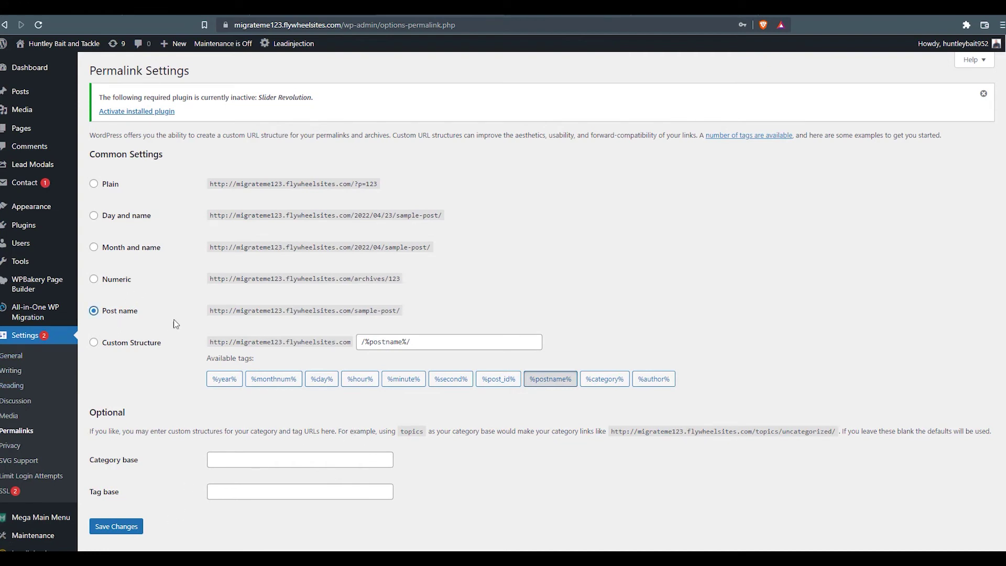
{"action": "left_click", "coordinate": [136, 530]}
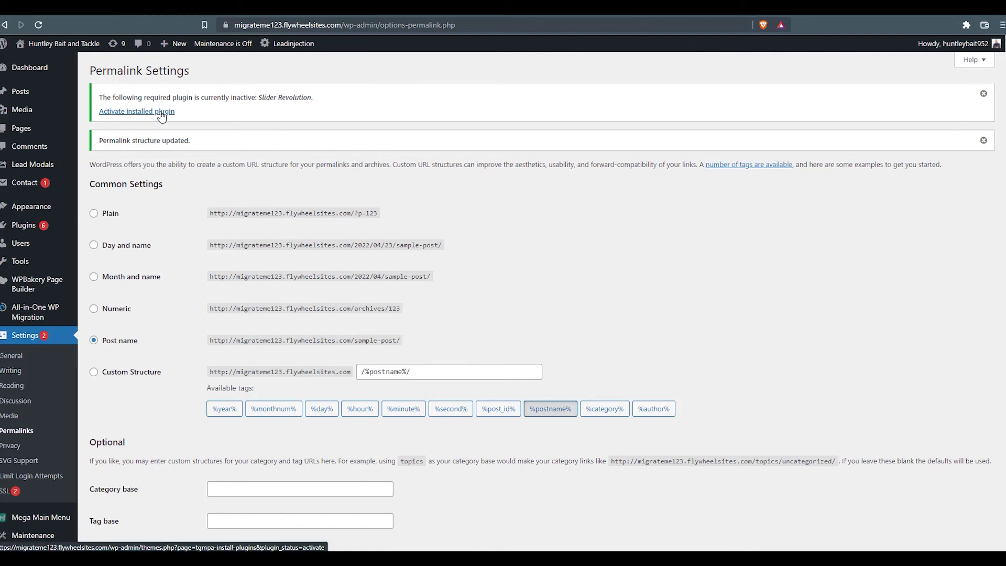
{"action": "left_click", "coordinate": [24, 224]}
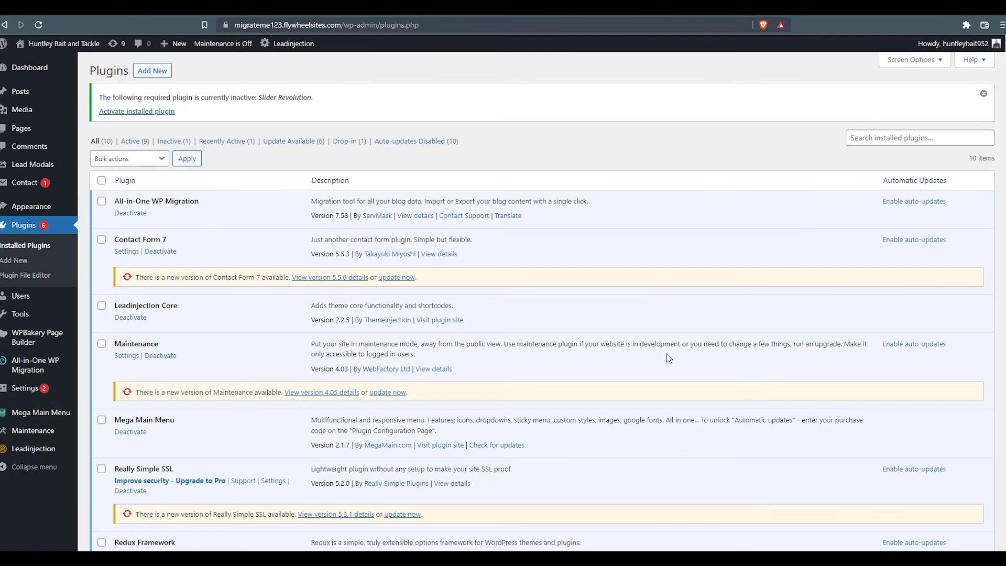
- Activate the Slider Revolution plugin and visit the migrated site's homepage
{"action": "scroll", "coordinate": [664, 346], "scroll_direction": "down", "scroll_amount": 6}
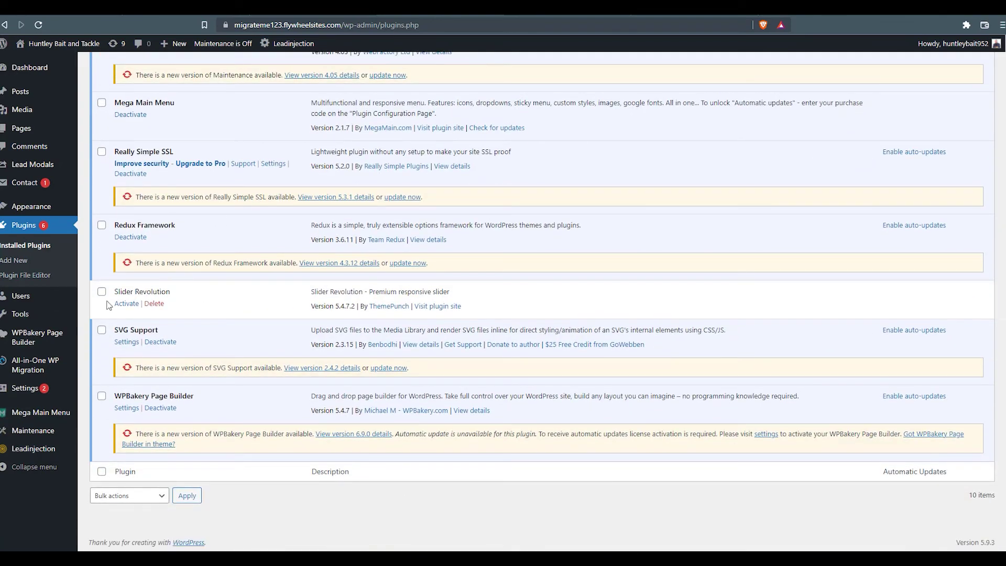
{"action": "left_click", "coordinate": [126, 303]}
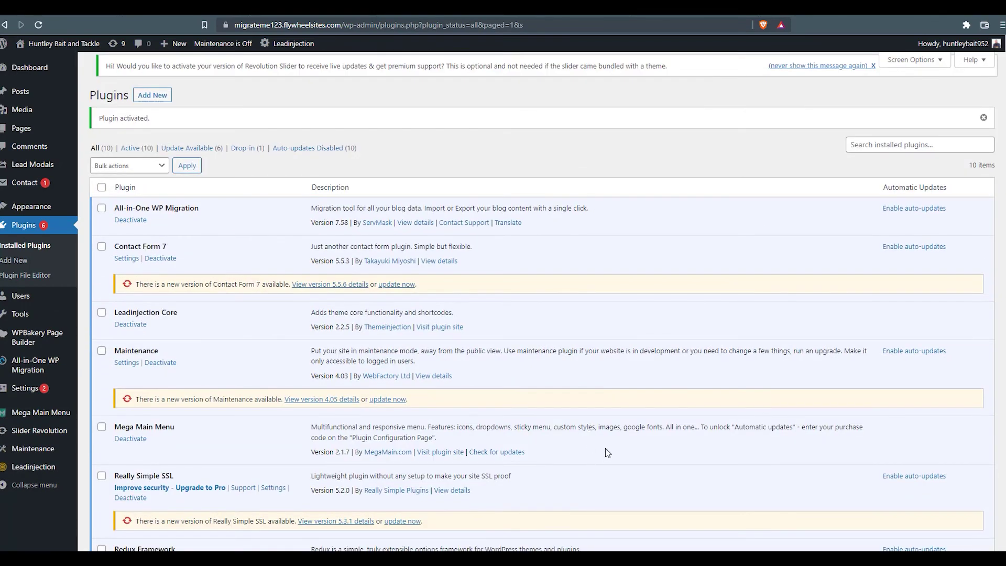
{"action": "mouse_move", "coordinate": [57, 48]}
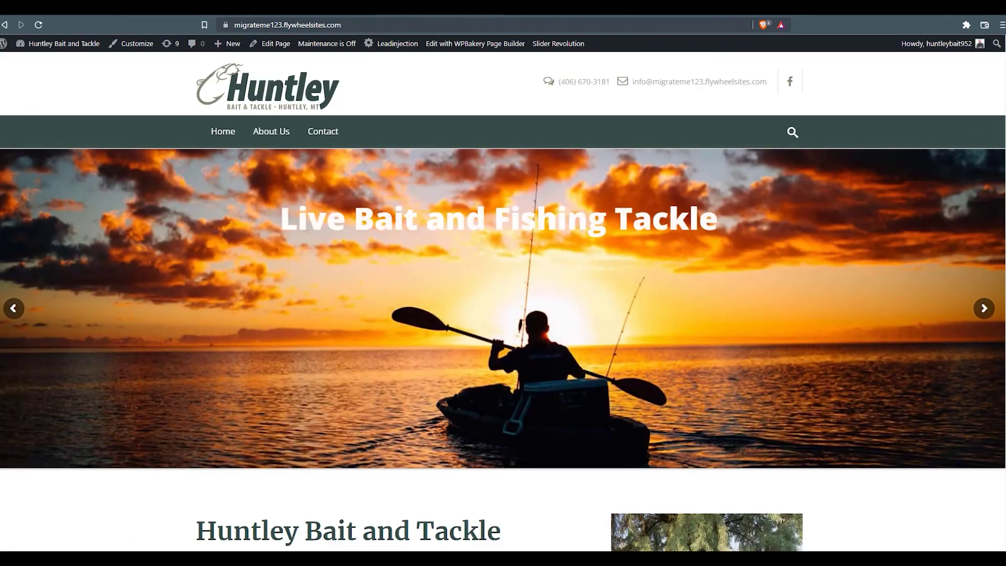
{"action": "scroll", "coordinate": [725, 210], "scroll_direction": "down", "scroll_amount": 10}
- Return from the migrated Huntley homepage to the Flywheel site's wp-admin Dashboard via the admin bar
{"action": "scroll", "coordinate": [725, 210], "scroll_direction": "up", "scroll_amount": 10}
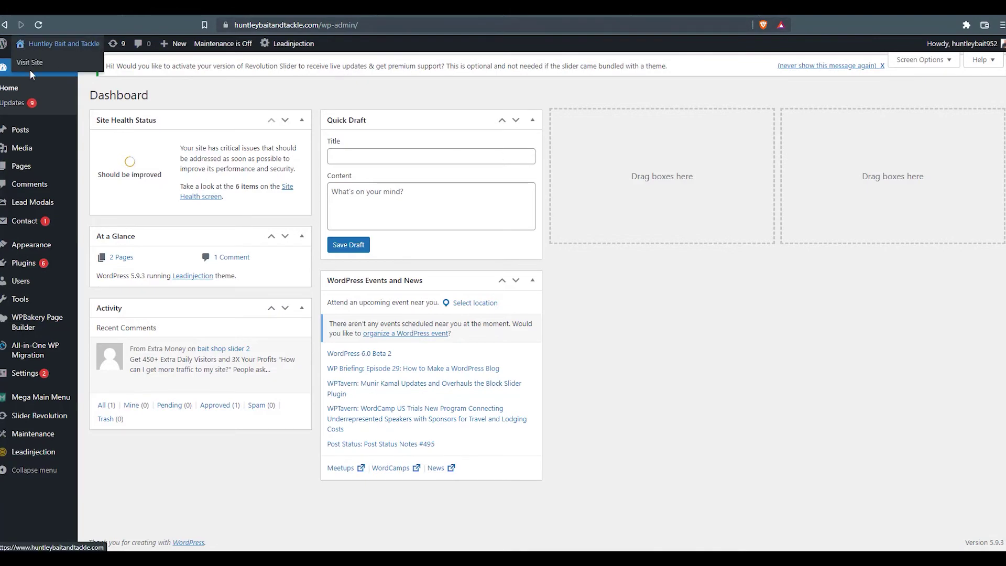
{"action": "left_click", "coordinate": [29, 62]}
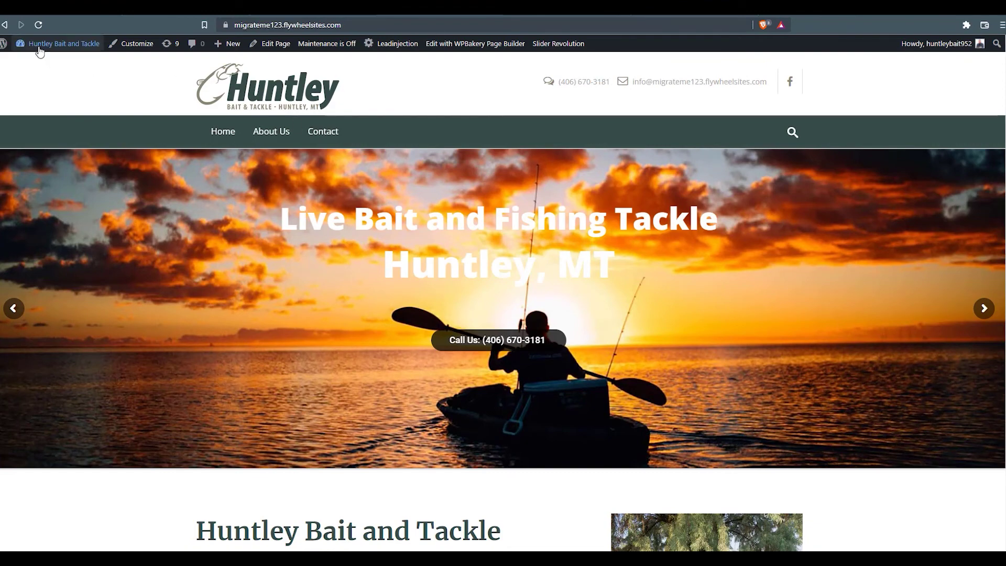
{"action": "mouse_move", "coordinate": [39, 45]}
{"action": "left_click", "coordinate": [36, 65]}
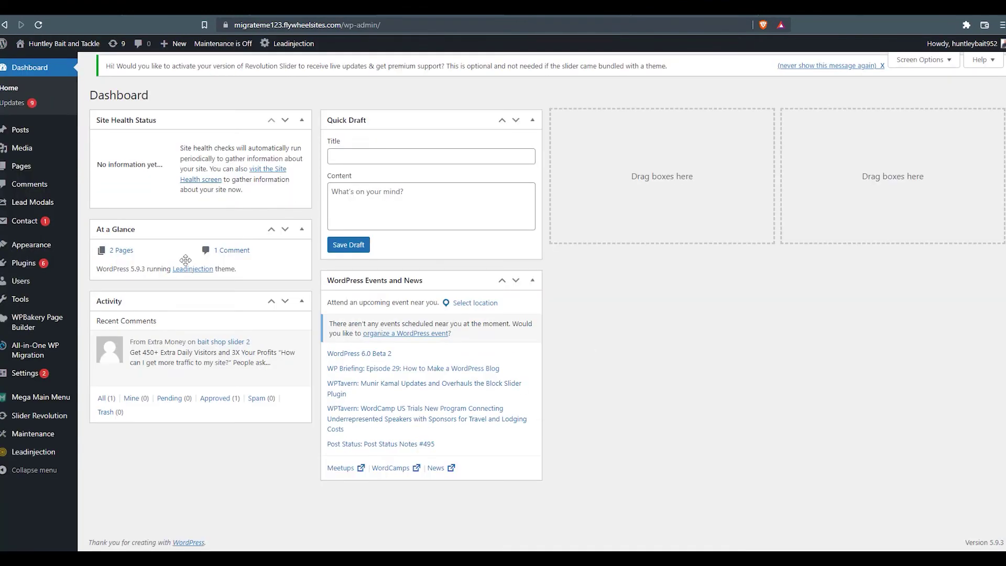